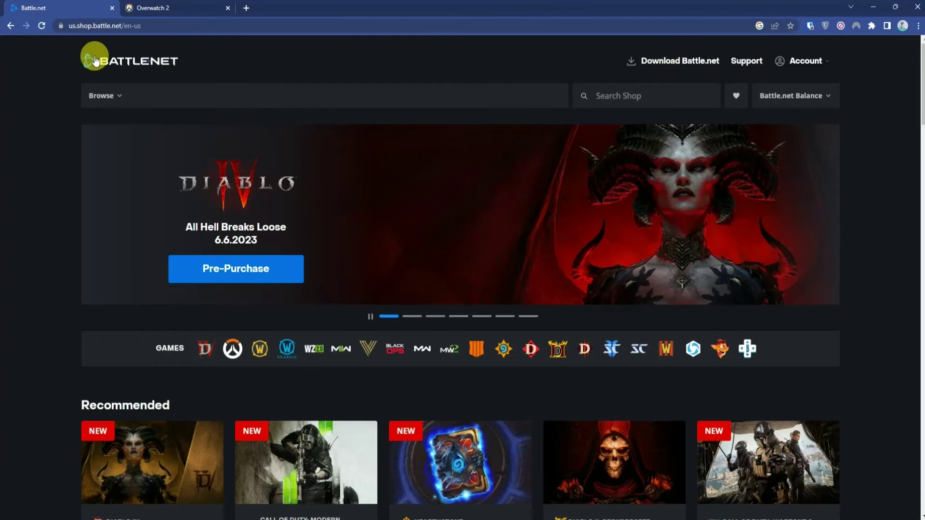
# Step: Start a Battle.net account sign-up with India as the country, enter the date of birth, and continue
pyautogui.click(815, 59)
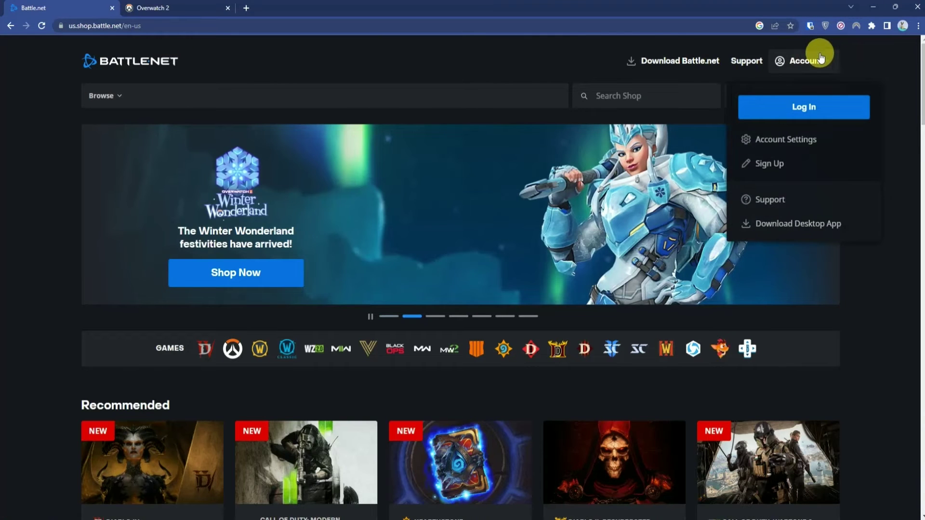
pyautogui.click(777, 165)
pyautogui.click(468, 234)
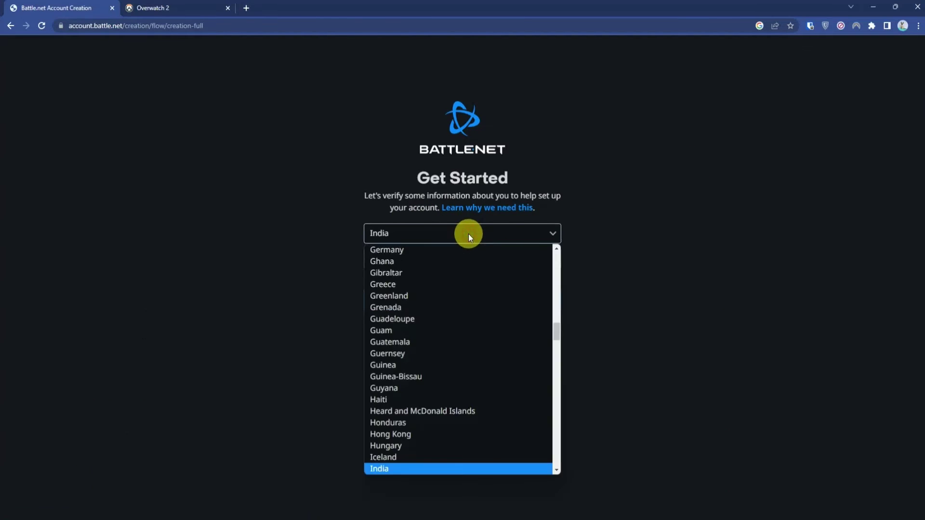
pyautogui.click(469, 234)
pyautogui.click(472, 260)
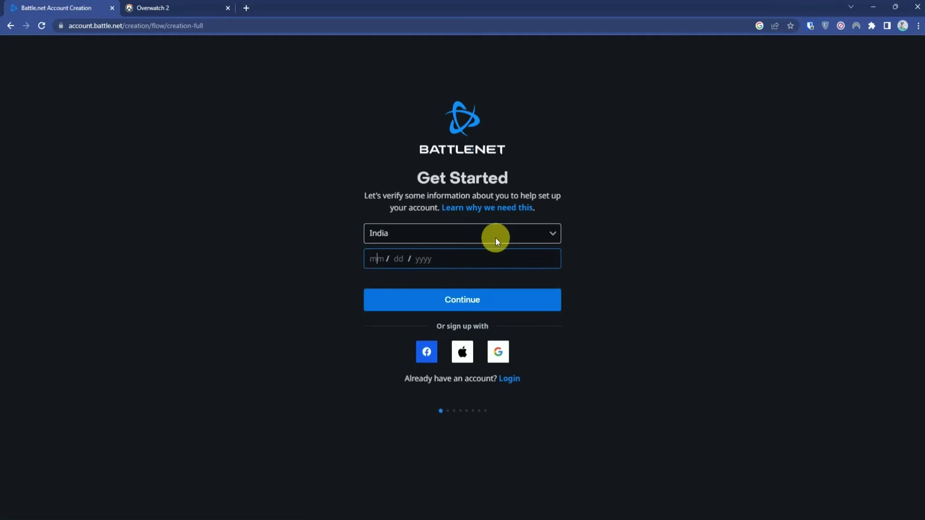
pyautogui.write('07 / 15 / 2000')
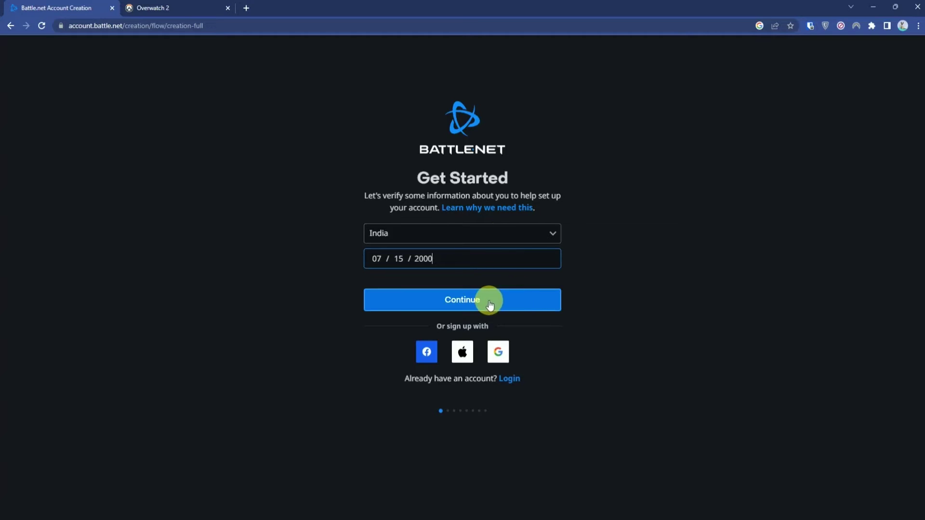
pyautogui.click(514, 302)
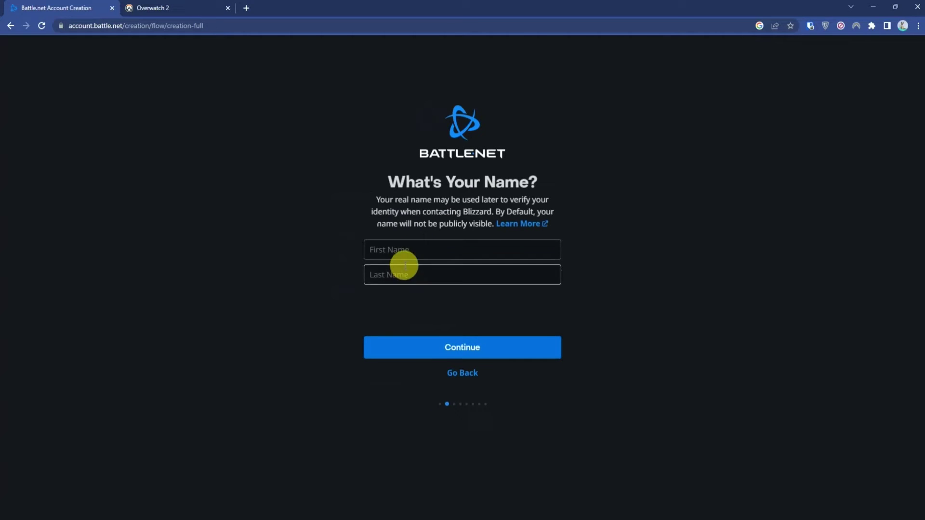
# Step: Enter the account holder's first and last name and continue to the next sign-up page
pyautogui.click(420, 246)
pyautogui.write('Xyz')
pyautogui.press('Tab')
pyautogui.write('Xyz')
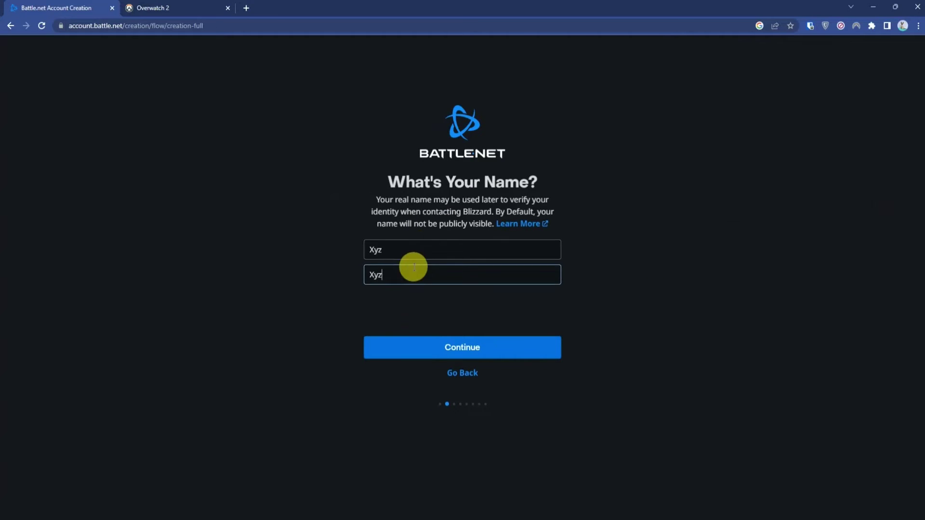
pyautogui.click(497, 353)
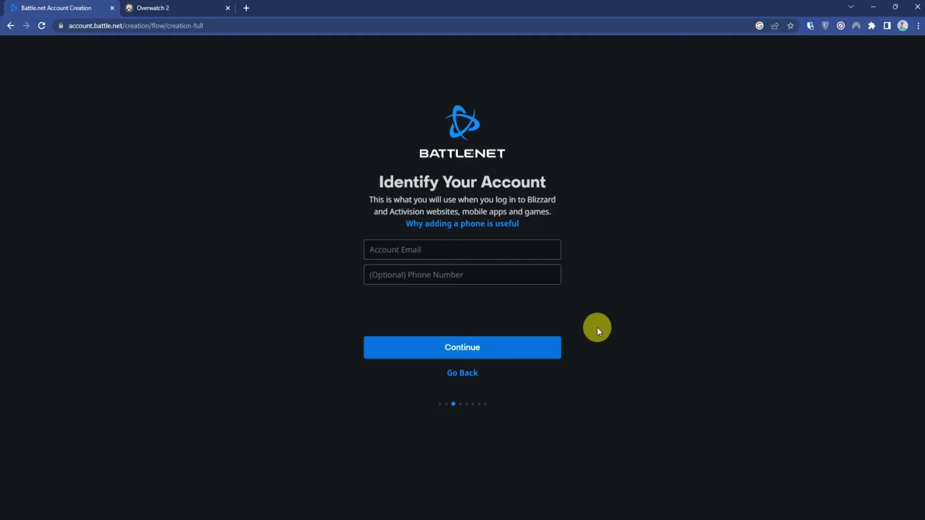
# Step: Fill in the account email, leave the optional phone number empty, and continue
pyautogui.click(383, 277)
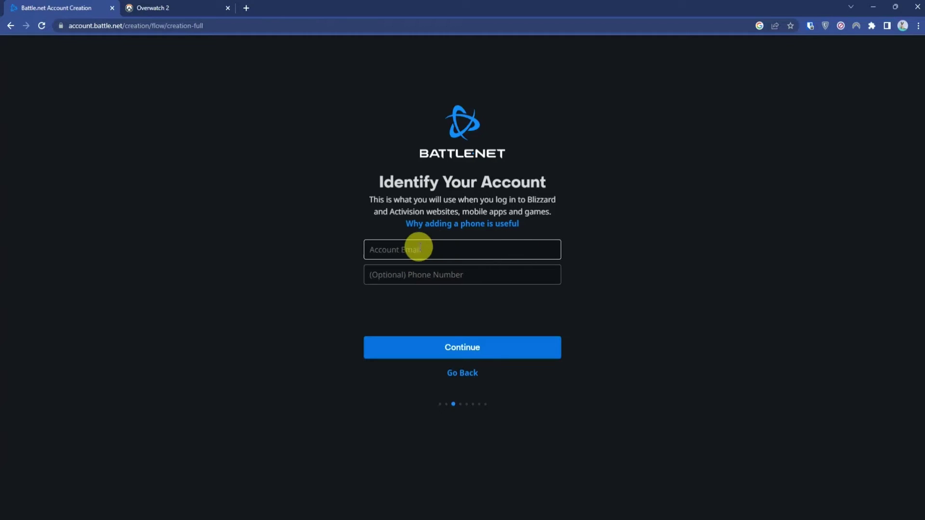
pyautogui.click(462, 249)
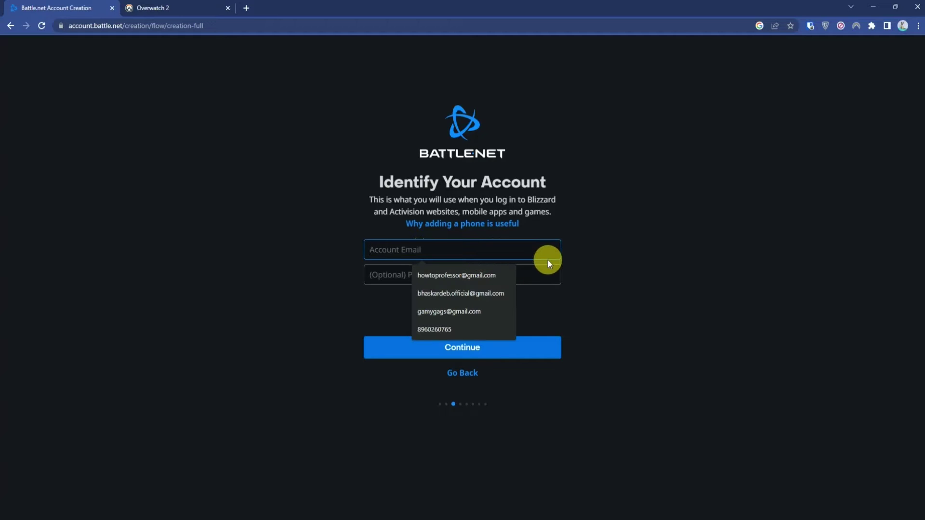
pyautogui.click(496, 292)
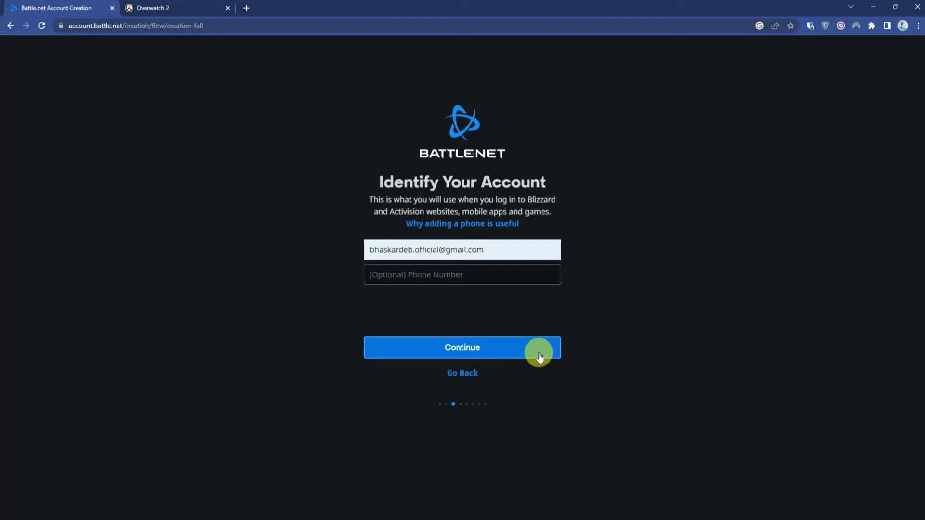
pyautogui.click(495, 349)
# Step: Opt in to special offers and news, accept the Blizzard Entertainment Online Privacy Policy, and continue
pyautogui.click(375, 232)
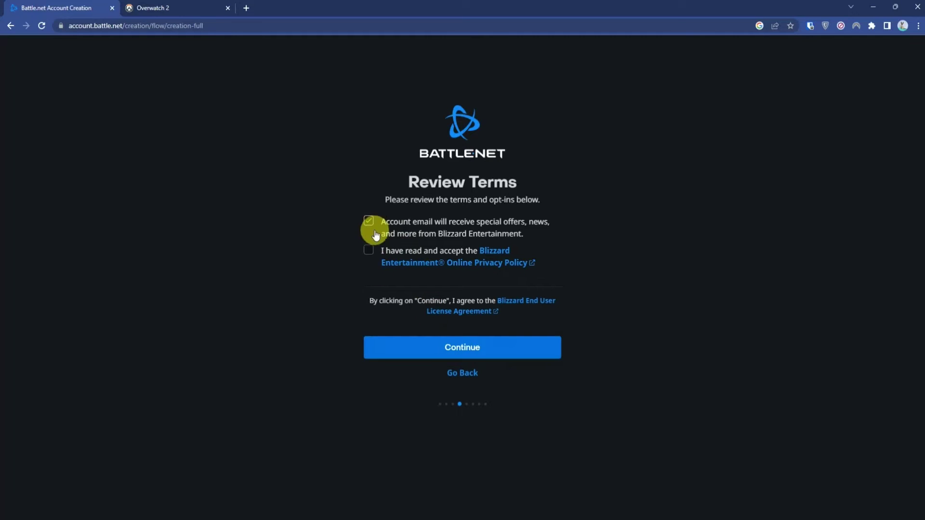
pyautogui.click(369, 250)
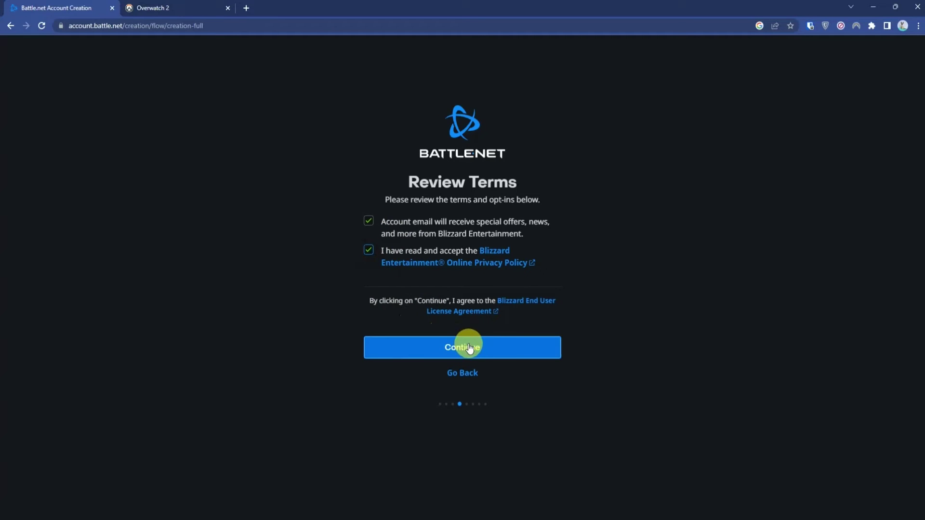
pyautogui.click(524, 352)
# Step: Set the password for the new Battle.net account and continue
pyautogui.click(477, 225)
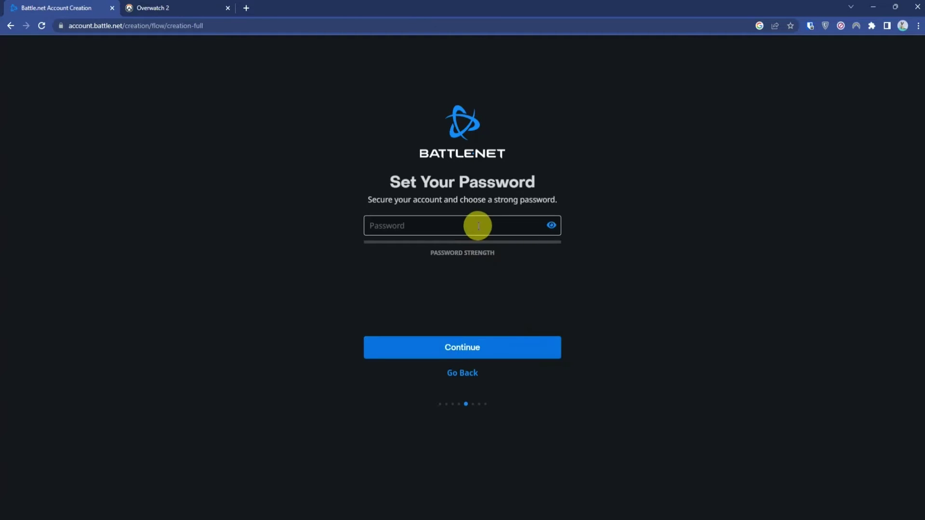
pyautogui.hotkey('ctrl', 'v')
pyautogui.click(502, 349)
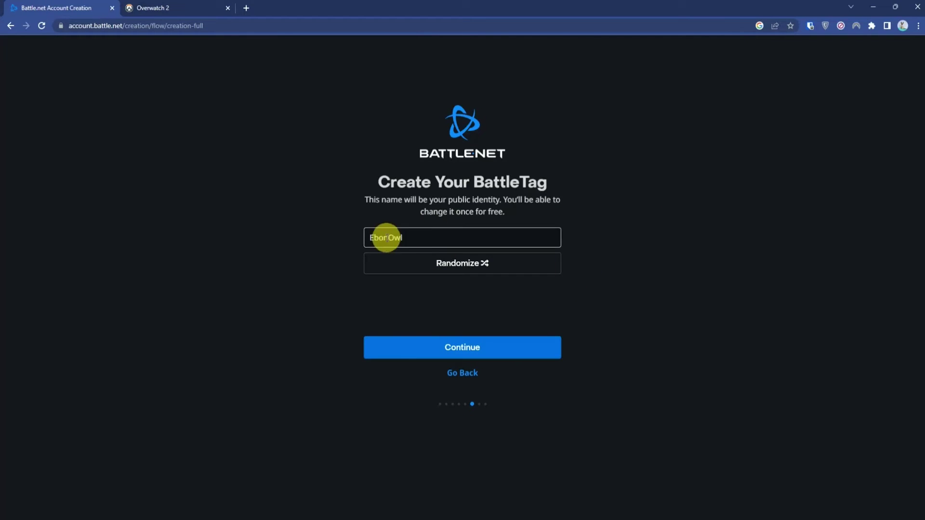
# Step: Randomize the BattleTag several times and submit the generated one to create the account
pyautogui.click(464, 270)
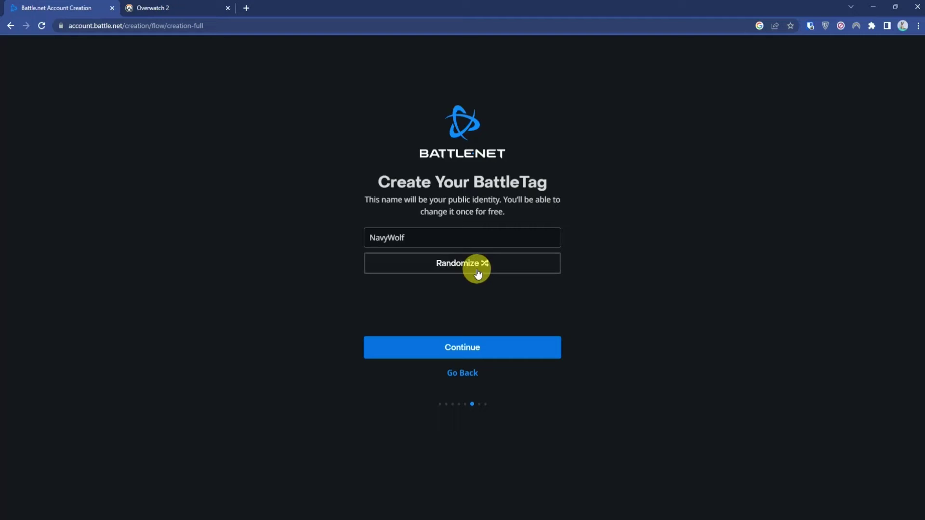
pyautogui.click(462, 272)
pyautogui.click(463, 273)
pyautogui.doubleClick(432, 234)
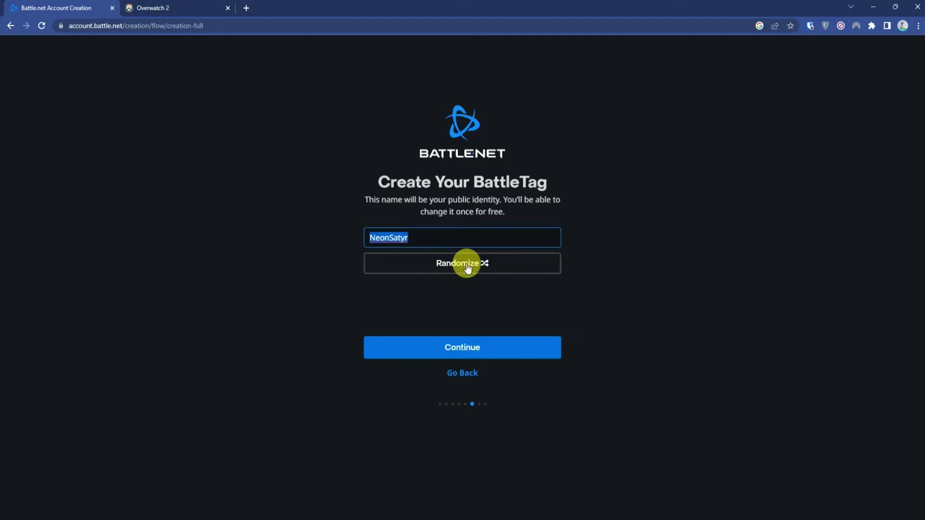
pyautogui.click(550, 302)
pyautogui.doubleClick(366, 234)
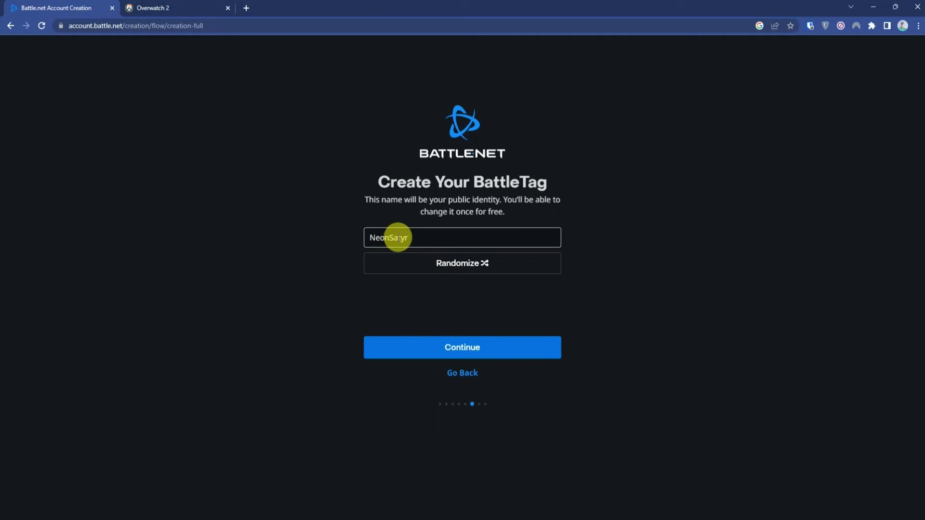
pyautogui.click(324, 268)
pyautogui.click(446, 340)
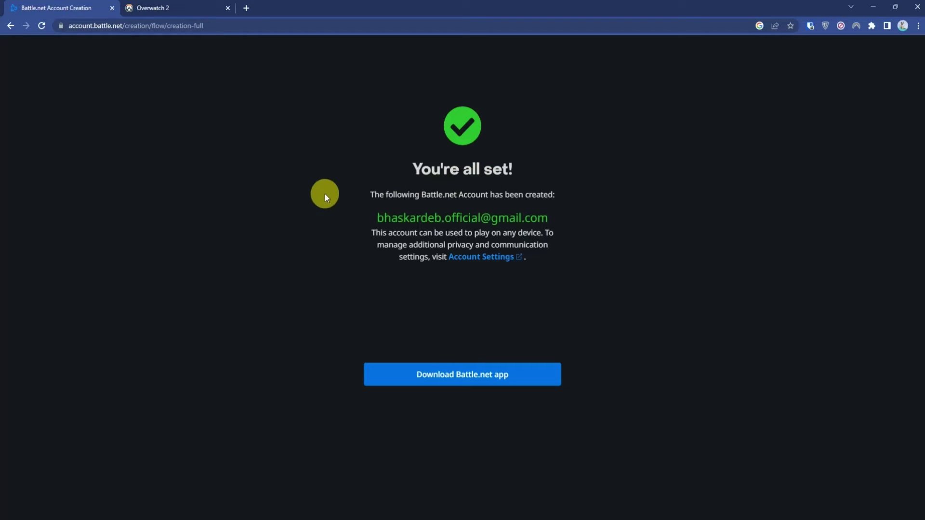
# Step: Log in on the Overwatch 2 website with the account email and password, declining to save the password
pyautogui.click(166, 8)
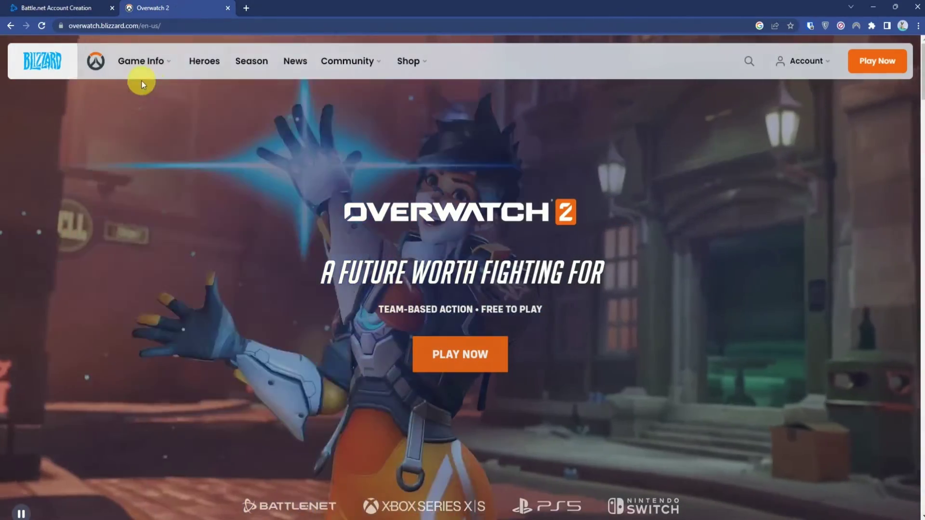
pyautogui.click(809, 61)
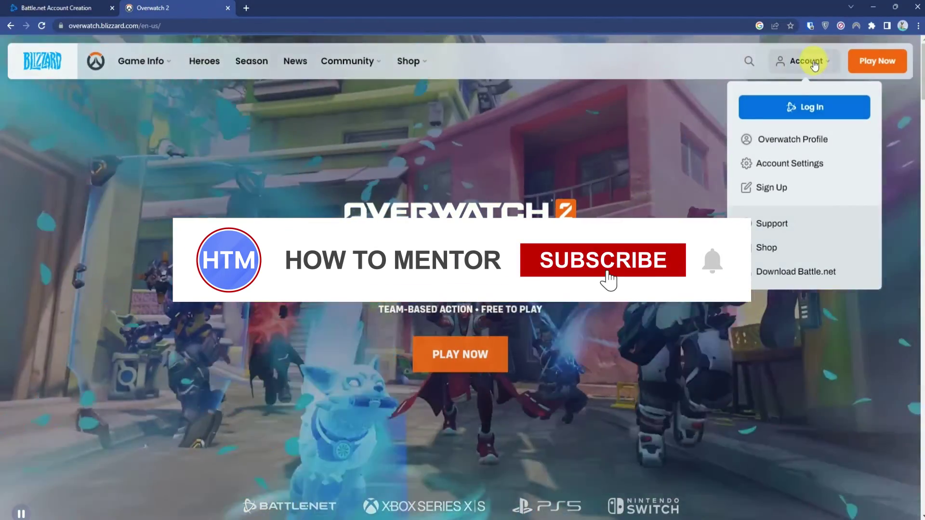
pyautogui.click(813, 108)
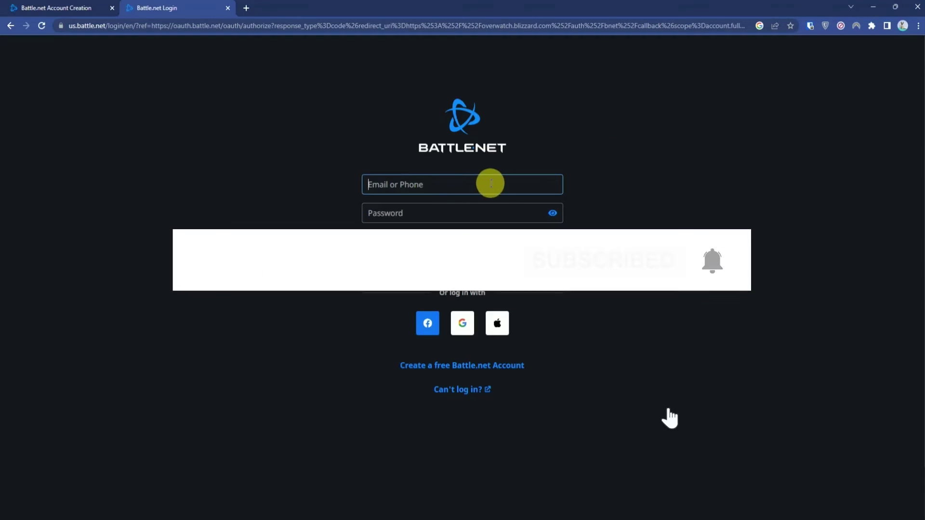
pyautogui.click(455, 183)
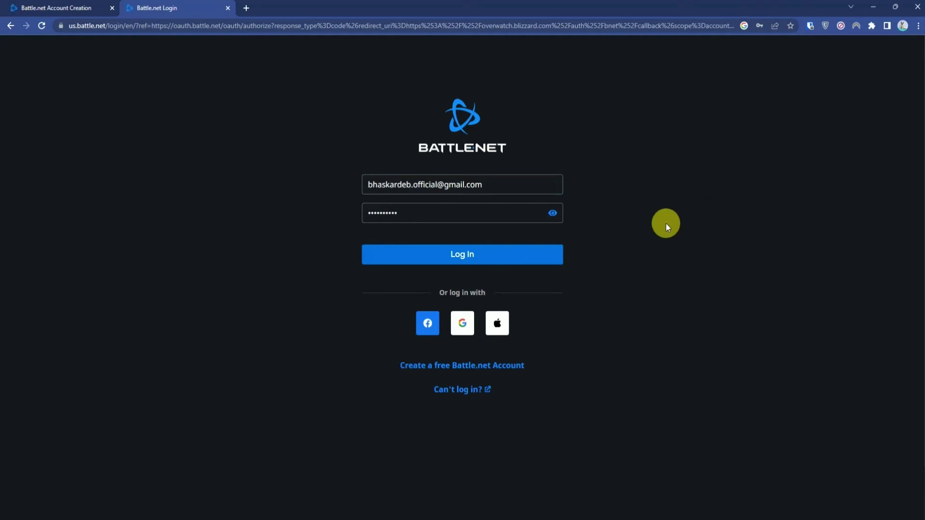
pyautogui.click(505, 261)
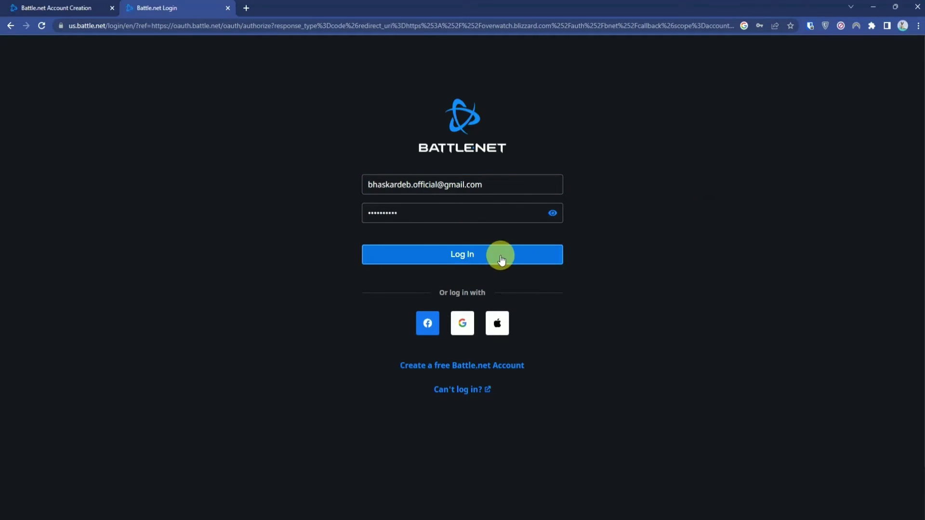
pyautogui.click(451, 257)
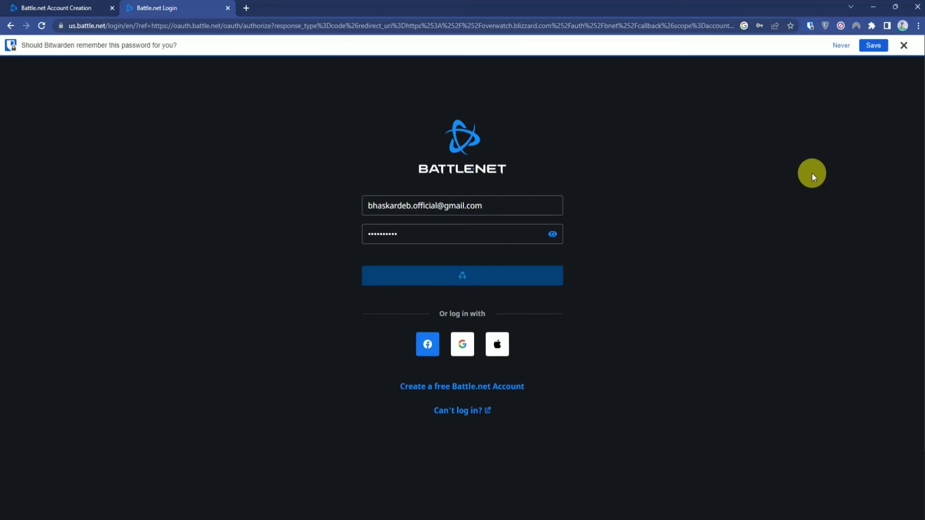
pyautogui.click(904, 45)
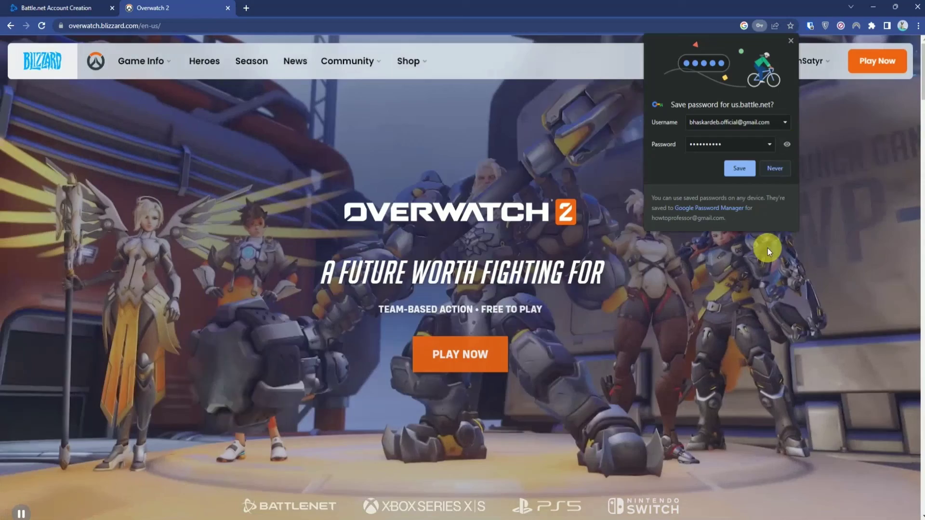
pyautogui.click(773, 170)
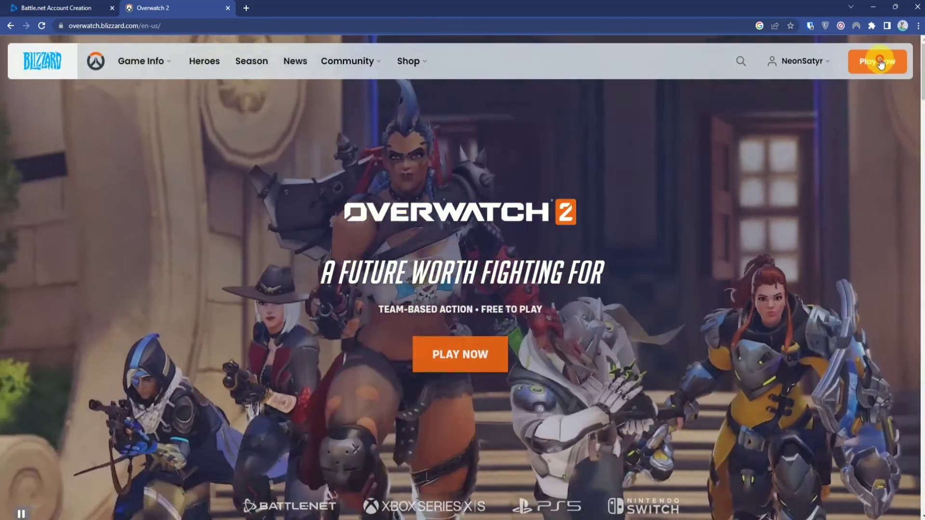
# Step: Get the free Overwatch 2 for Windows through Battle.net and save the Overwatch-Setup installer to the Desktop
pyautogui.click(882, 64)
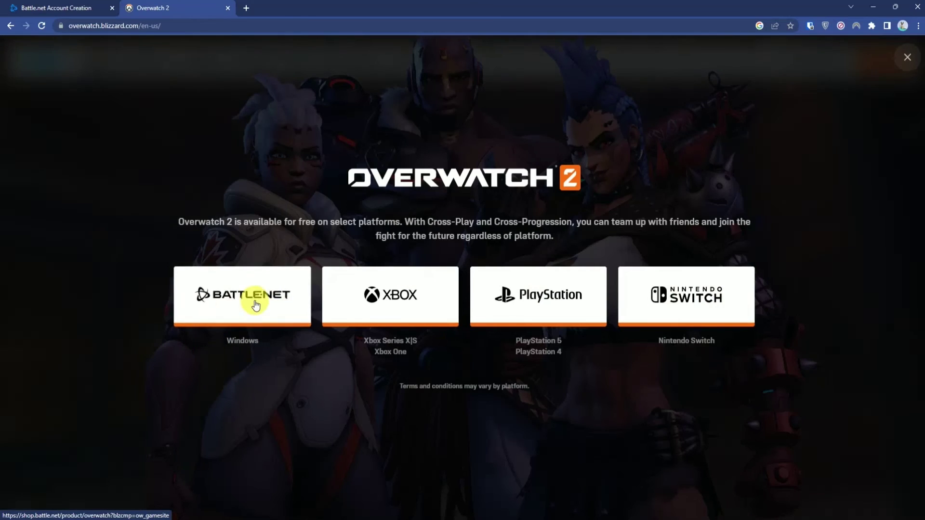
pyautogui.click(251, 321)
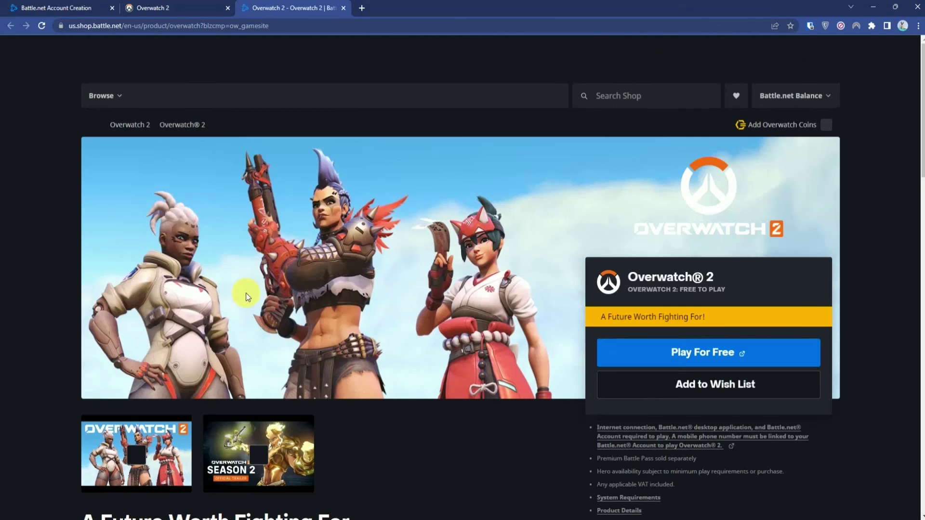
pyautogui.click(755, 352)
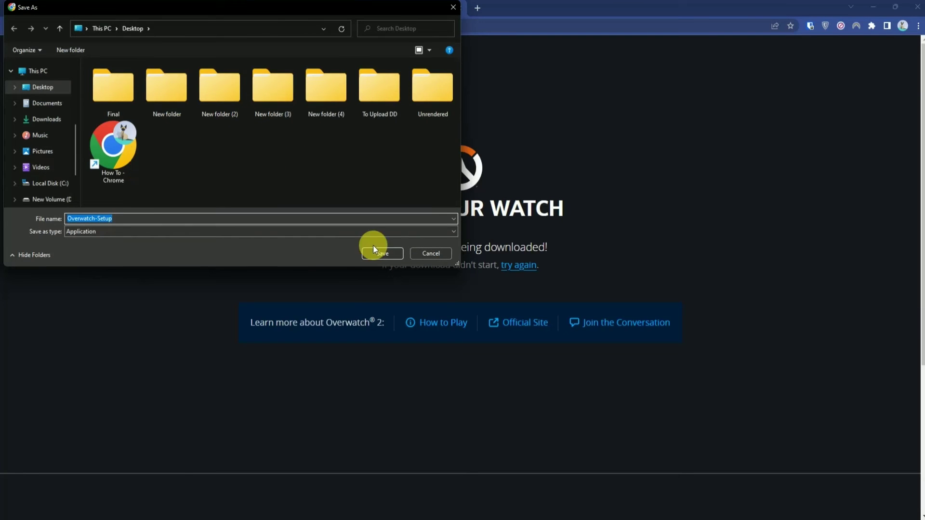
pyautogui.click(388, 252)
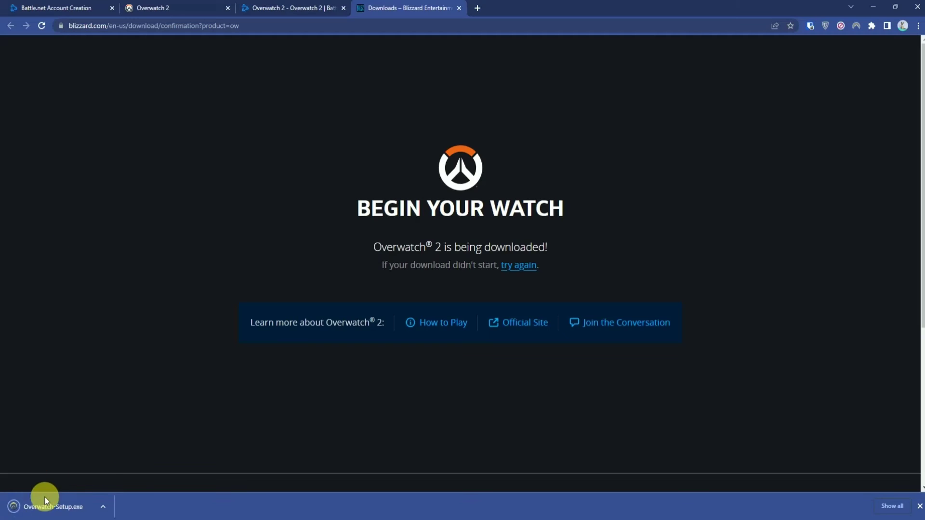
# Step: Run the downloaded Overwatch-Setup.exe, minimize the browser, and launch the Battle.net desktop app
pyautogui.click(14, 505)
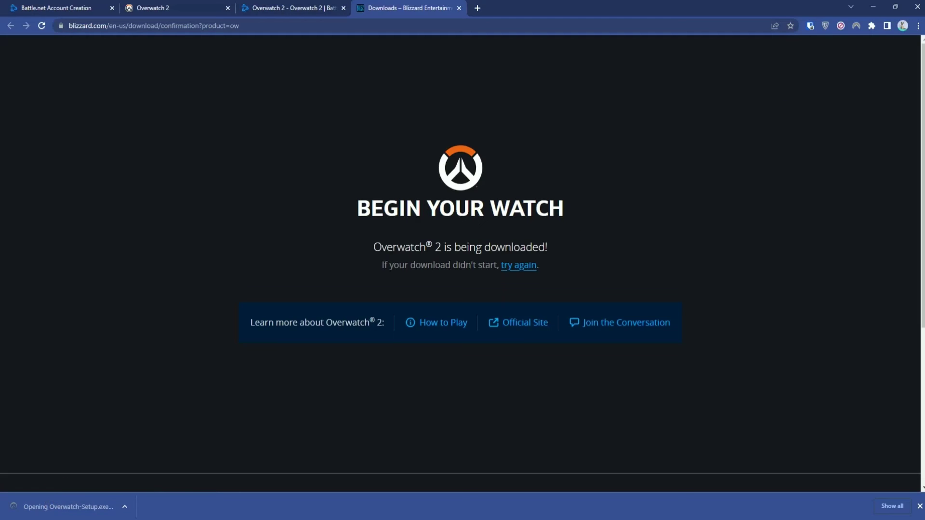
pyautogui.click(872, 7)
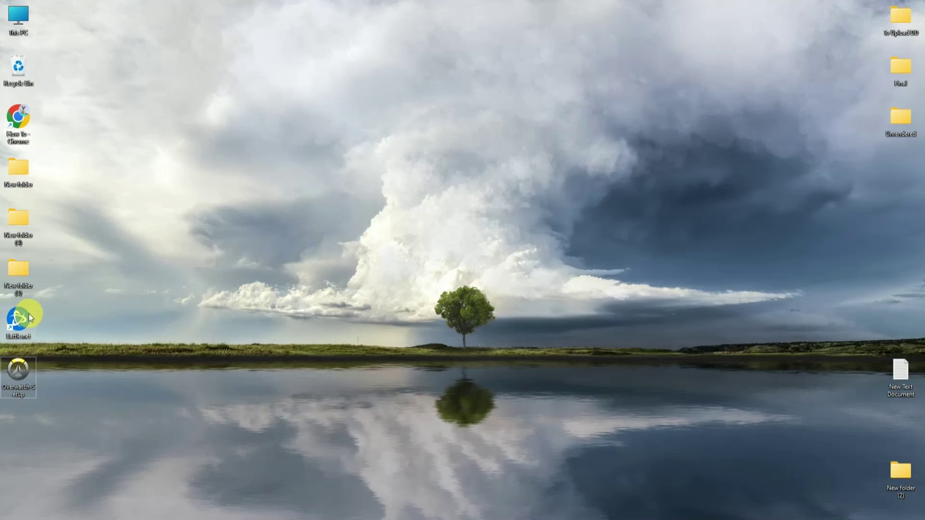
pyautogui.doubleClick(12, 317)
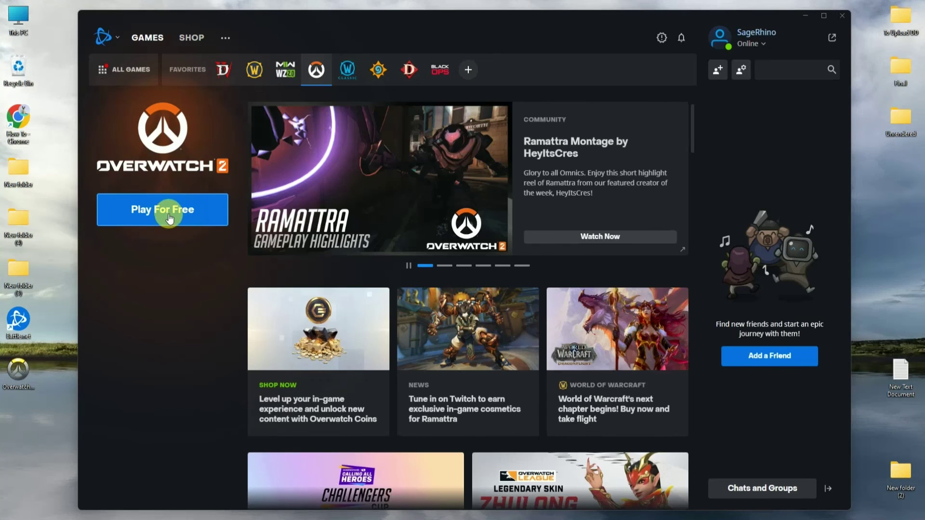
# Step: Choose to play Overwatch 2 for free, state that a phone number is already added, and start the installation with the default settings
pyautogui.click(169, 219)
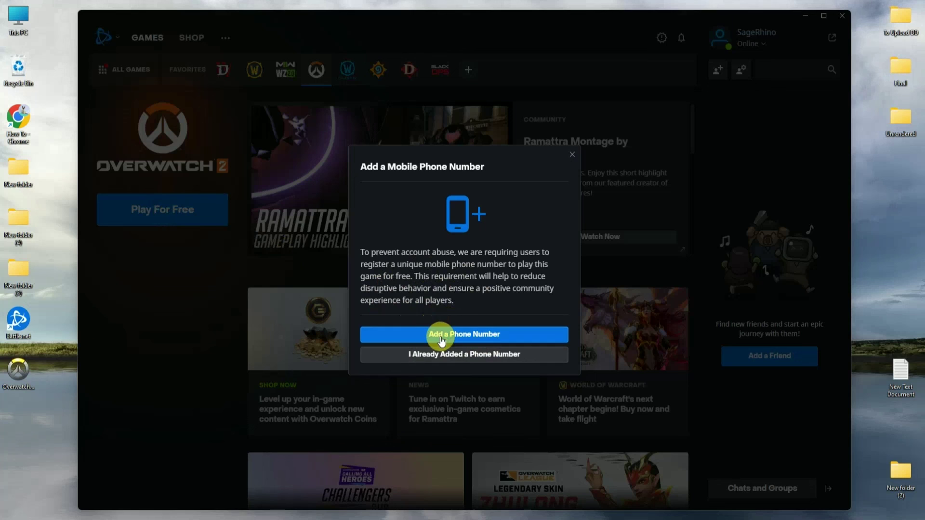
pyautogui.click(403, 358)
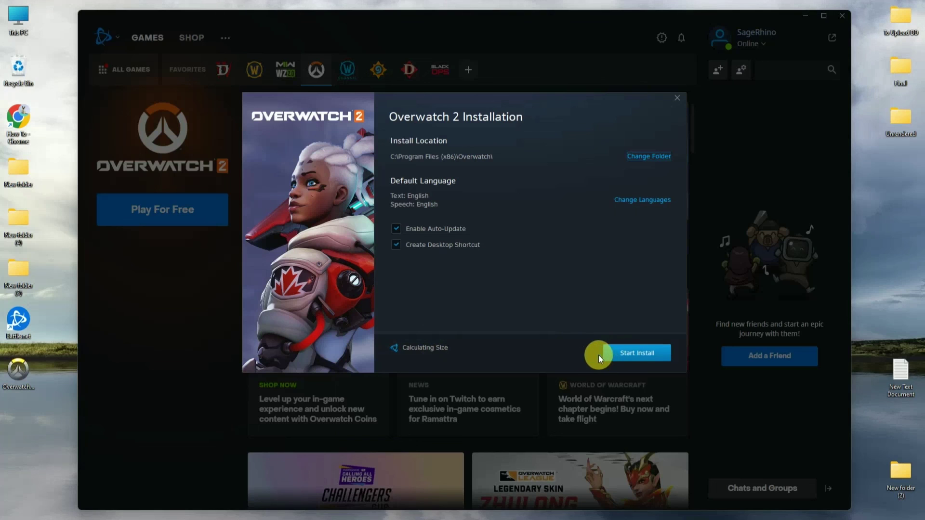
pyautogui.click(625, 354)
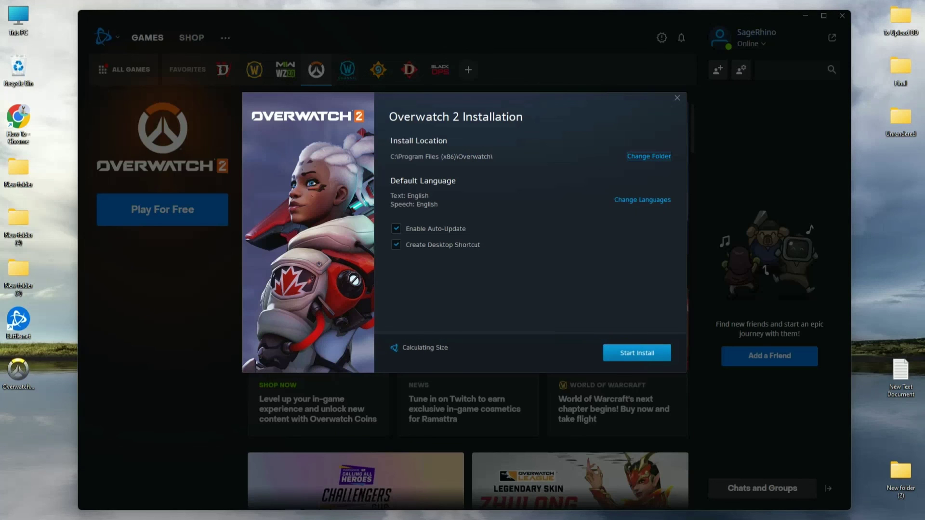